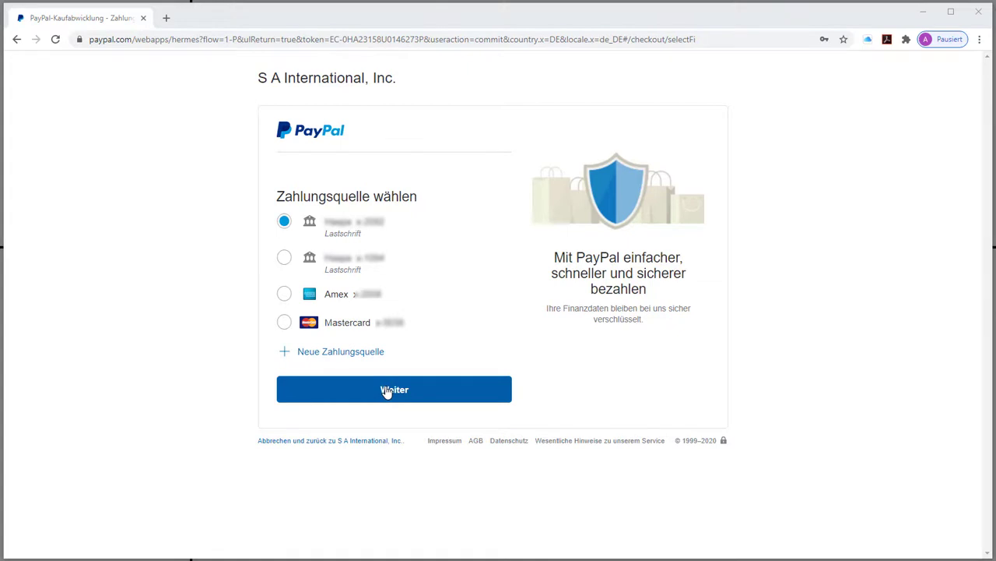
- Approve the PayPal payment to S A International, Inc. with the preselected direct-debit account and open SAi Cloud
{"action": "left_click", "coordinate": [387, 392]}
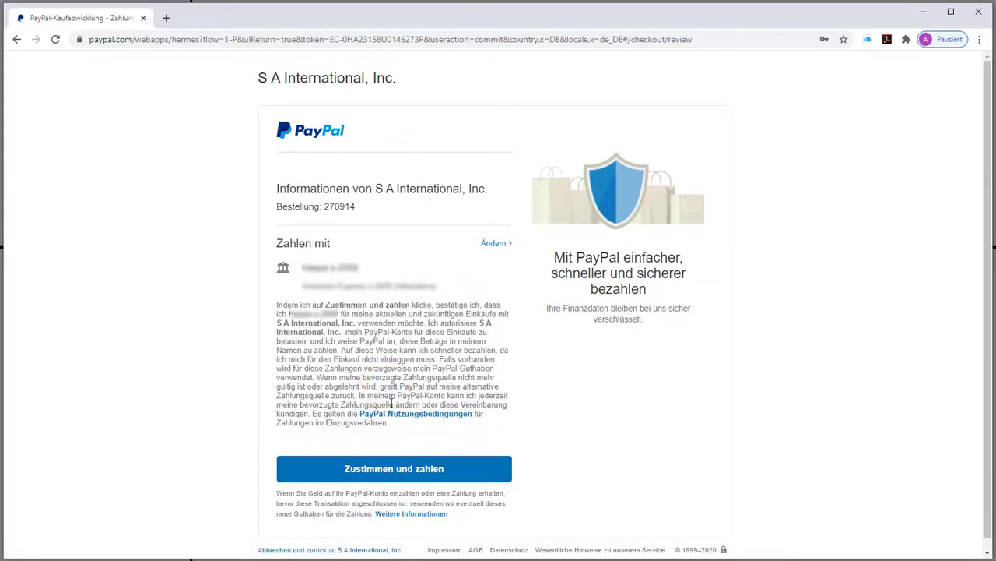
{"action": "left_click", "coordinate": [405, 471]}
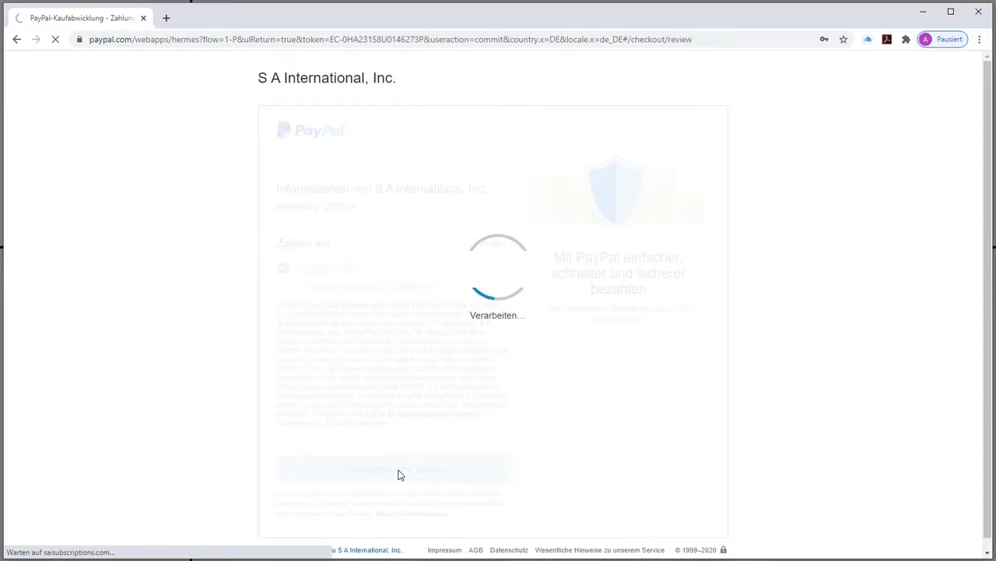
{"action": "left_click", "coordinate": [512, 352]}
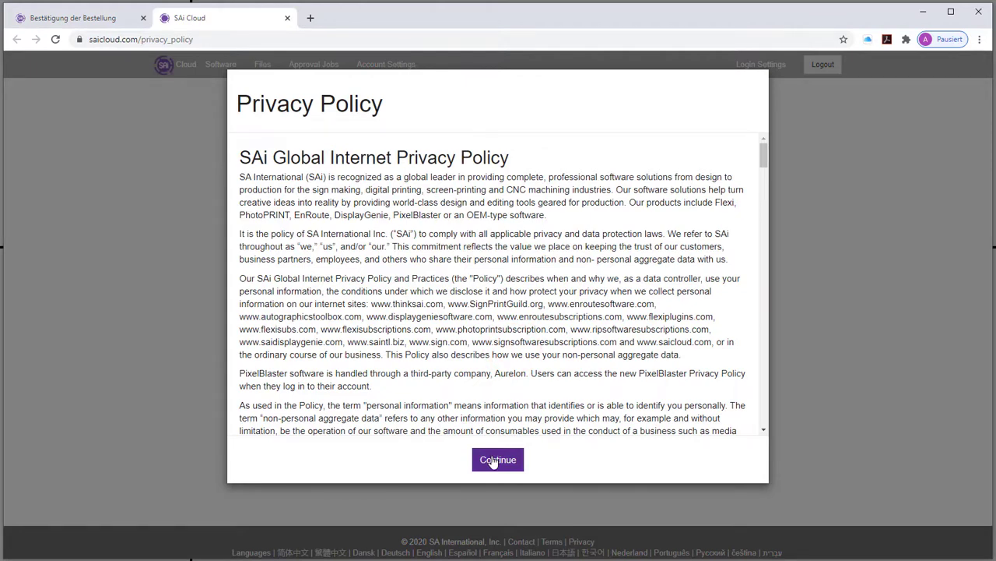
- Accept the SAi privacy policy and switch the SAi Cloud site language to Deutsch
{"action": "left_click", "coordinate": [492, 462]}
{"action": "left_click", "coordinate": [497, 462]}
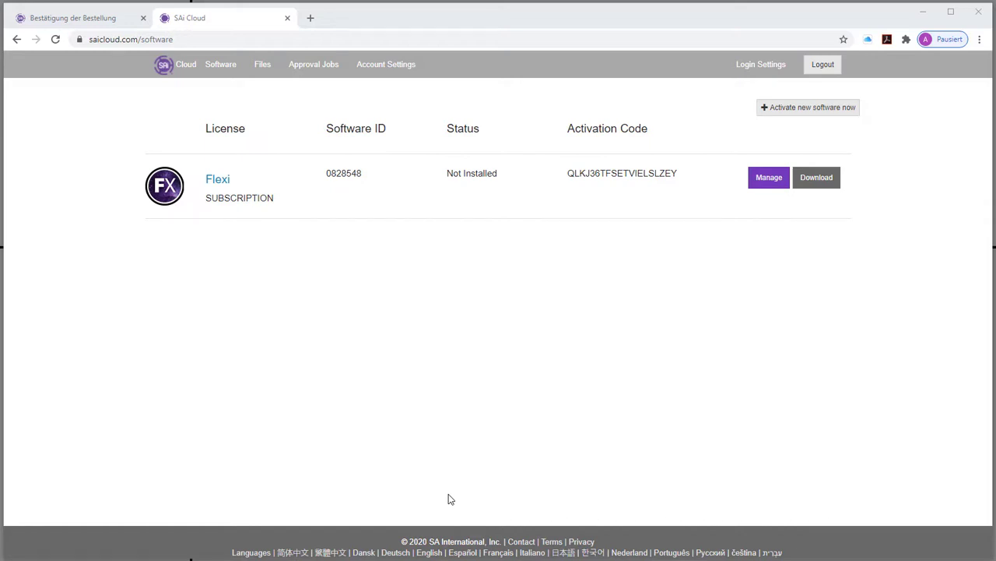
{"action": "left_click", "coordinate": [402, 553]}
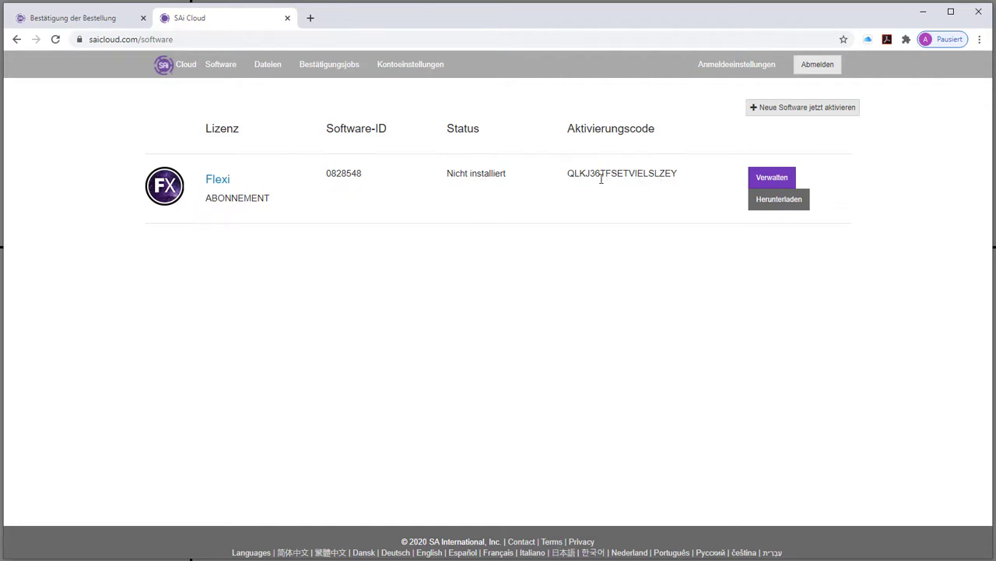
- Download the SAi software downloader from the Flexi subscription's getting-started instructions and run the downloaded file
{"action": "left_click", "coordinate": [764, 202]}
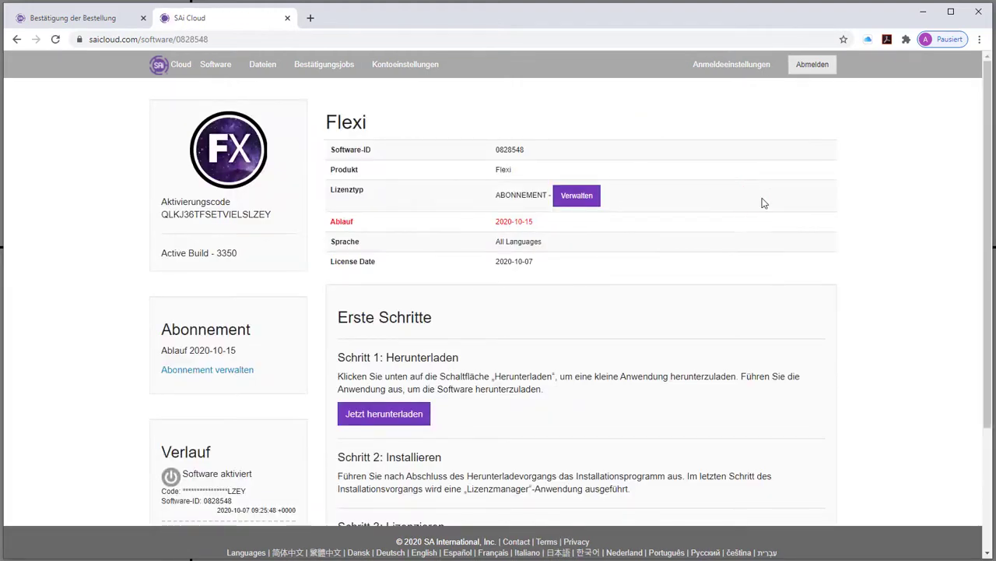
{"action": "scroll", "coordinate": [510, 314], "scroll_direction": "down", "scroll_amount": 2}
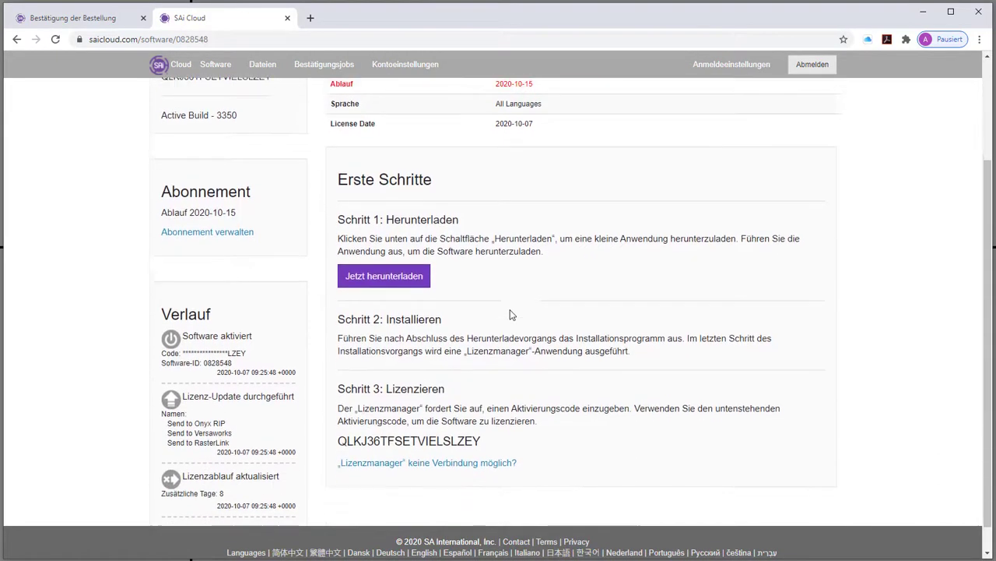
{"action": "scroll", "coordinate": [510, 314], "scroll_direction": "down", "scroll_amount": 1}
{"action": "scroll", "coordinate": [511, 314], "scroll_direction": "up", "scroll_amount": 3}
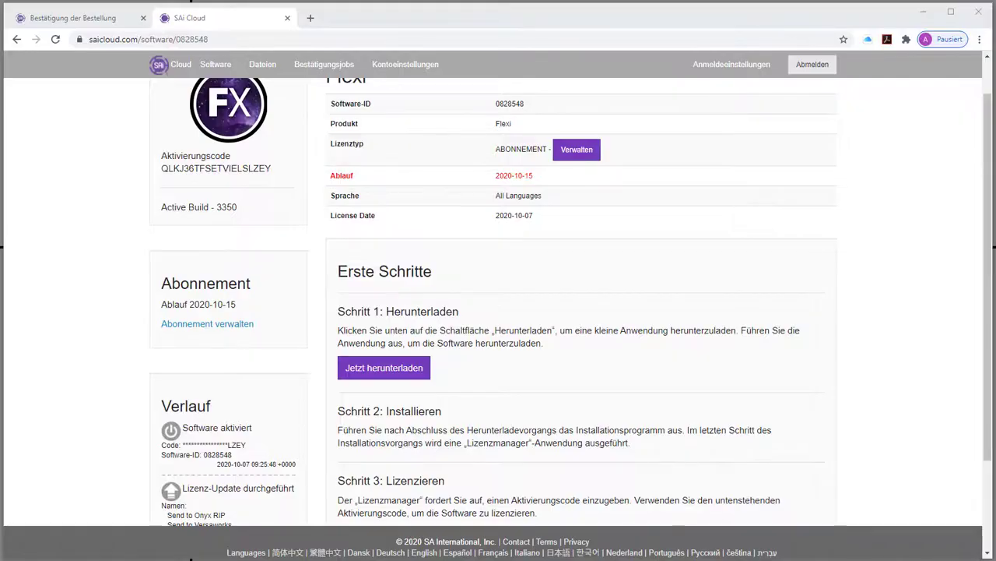
{"action": "left_click", "coordinate": [407, 381]}
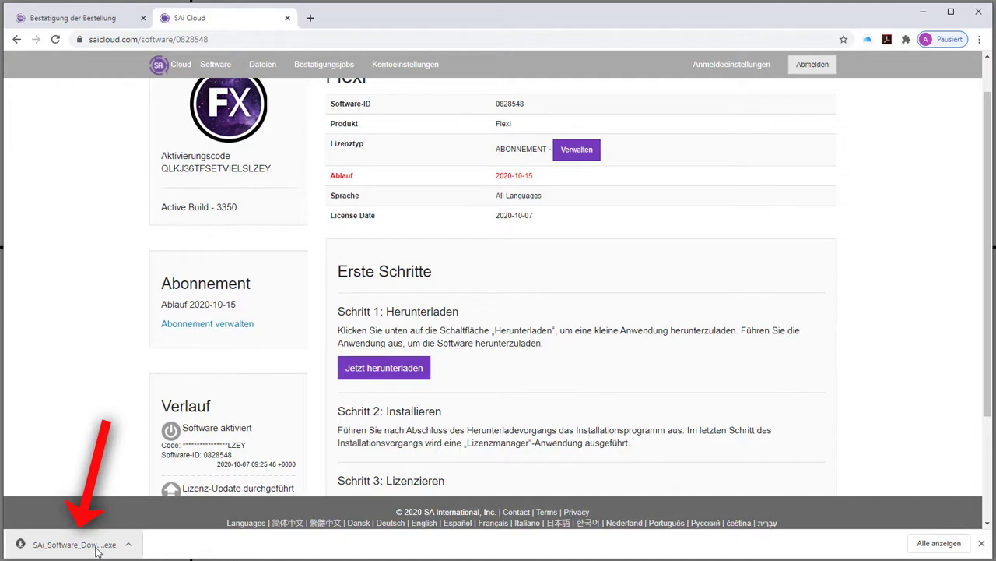
{"action": "left_click", "coordinate": [97, 550]}
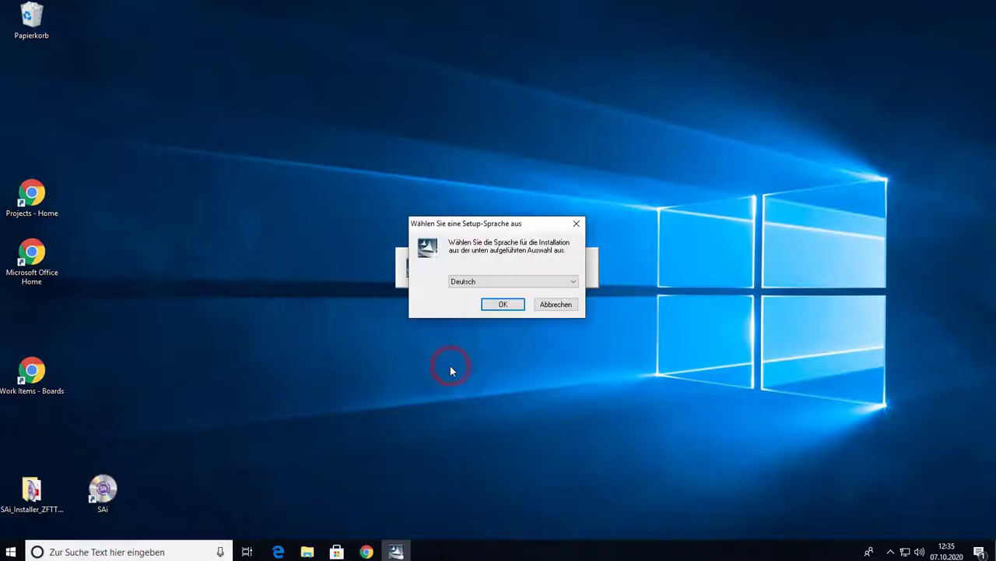
- Install SAi Production Suite 19 in Deutsch, keeping the default target folder, the preselected features and the program folder SAi Production Suite 19
{"action": "left_click", "coordinate": [501, 304]}
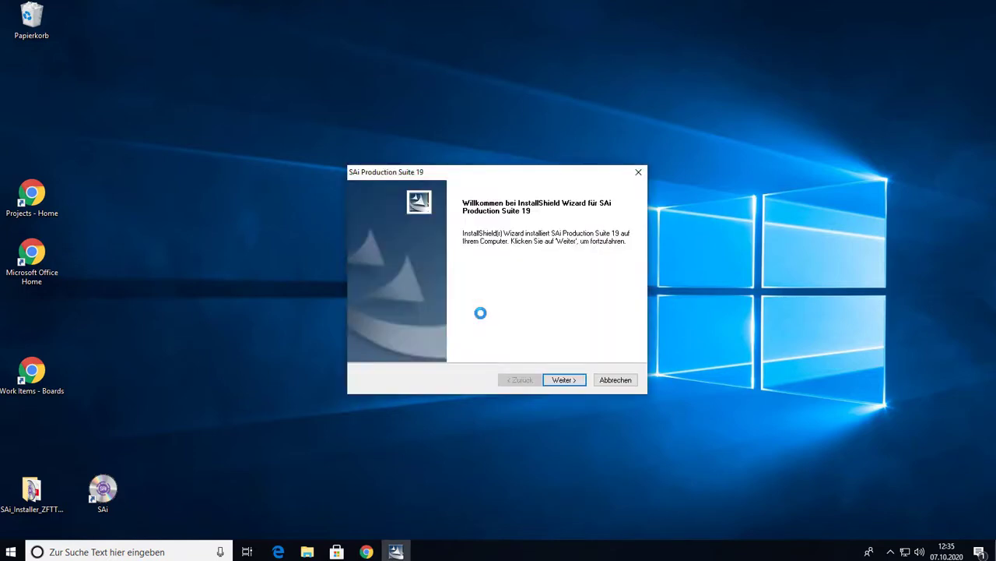
{"action": "left_click", "coordinate": [580, 380]}
{"action": "left_click", "coordinate": [479, 334]}
{"action": "left_click", "coordinate": [562, 379]}
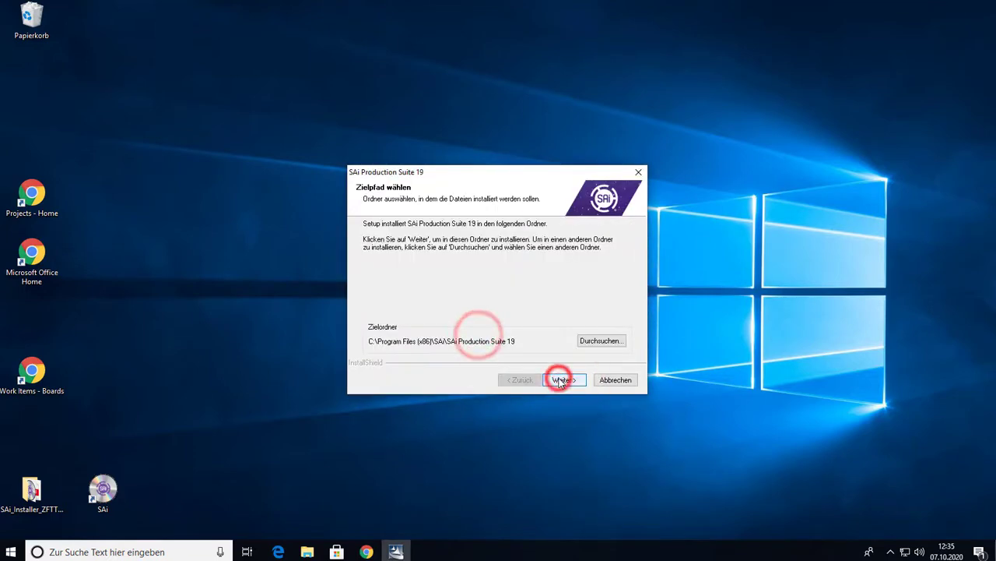
{"action": "left_click", "coordinate": [571, 384]}
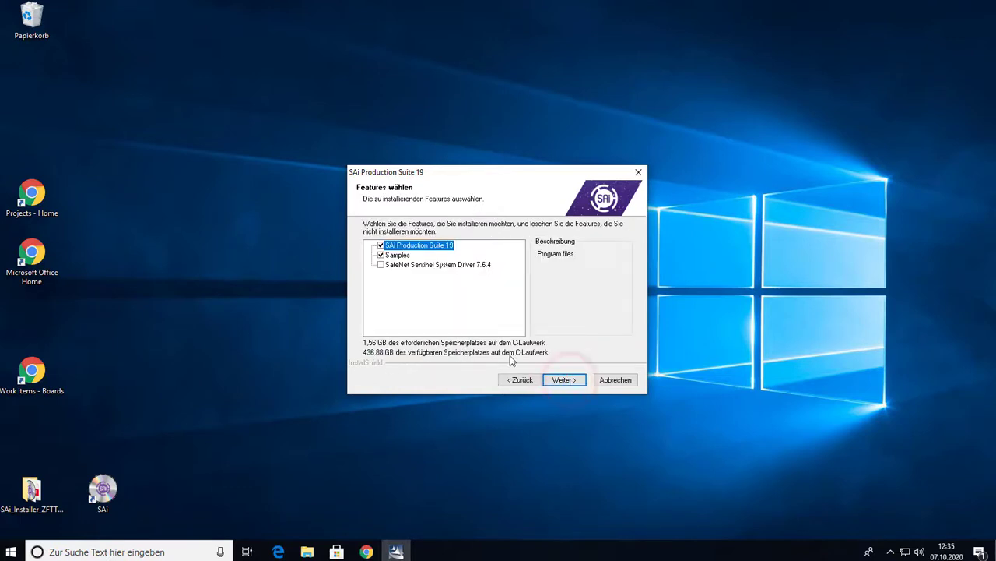
{"action": "left_click", "coordinate": [562, 379]}
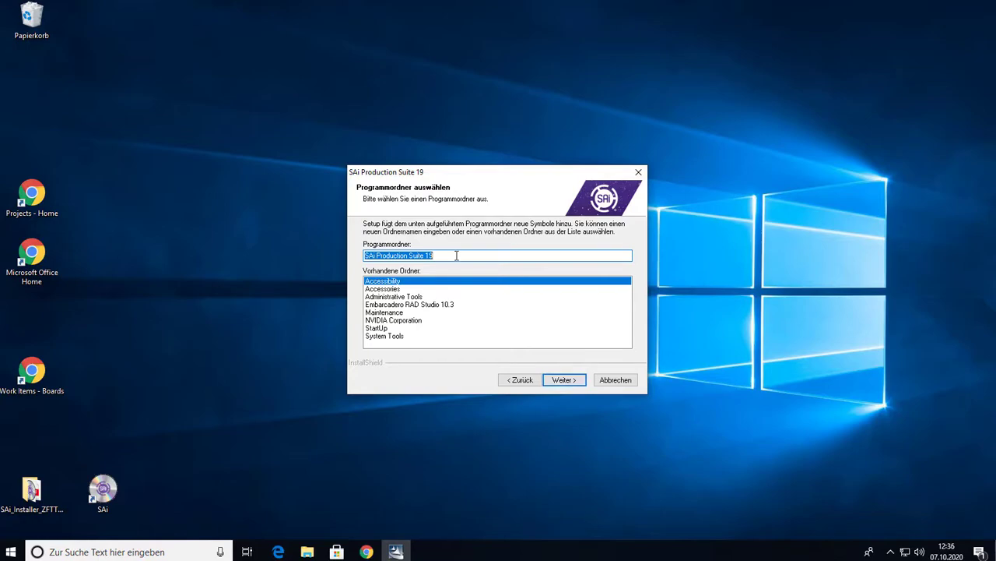
{"action": "left_click", "coordinate": [571, 380]}
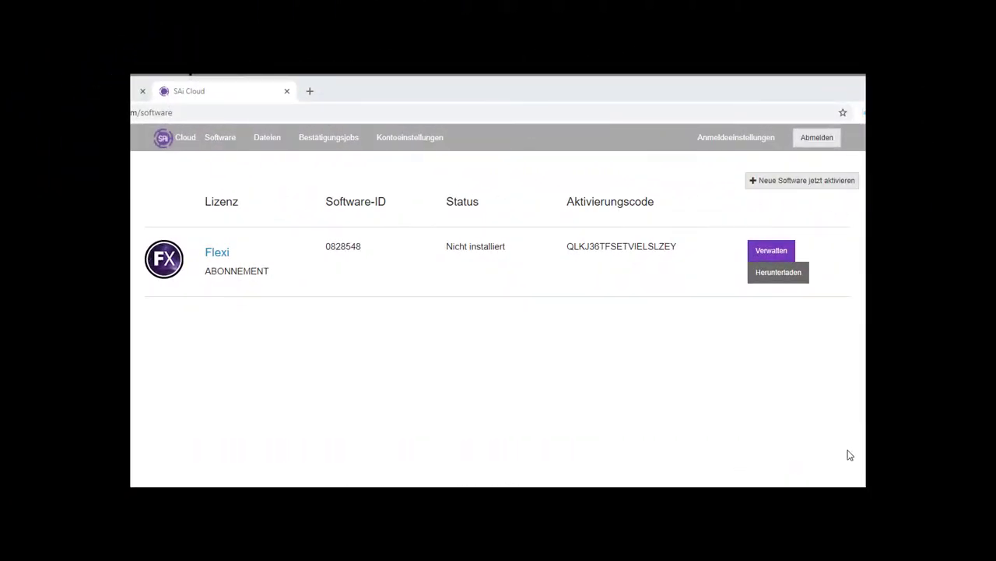
- Copy the Flexi activation code from SAi Cloud into the activation code field of the licensing wizard and complete the licensing
{"action": "left_click", "coordinate": [528, 83]}
{"action": "double_click", "coordinate": [528, 80]}
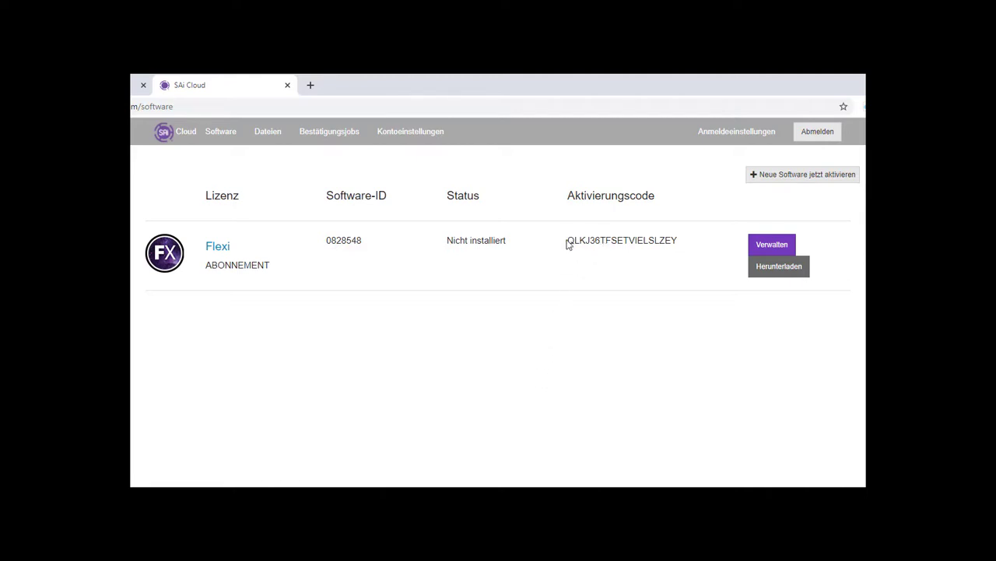
{"action": "left_click_drag", "start_coordinate": [569, 242], "coordinate": [680, 247]}
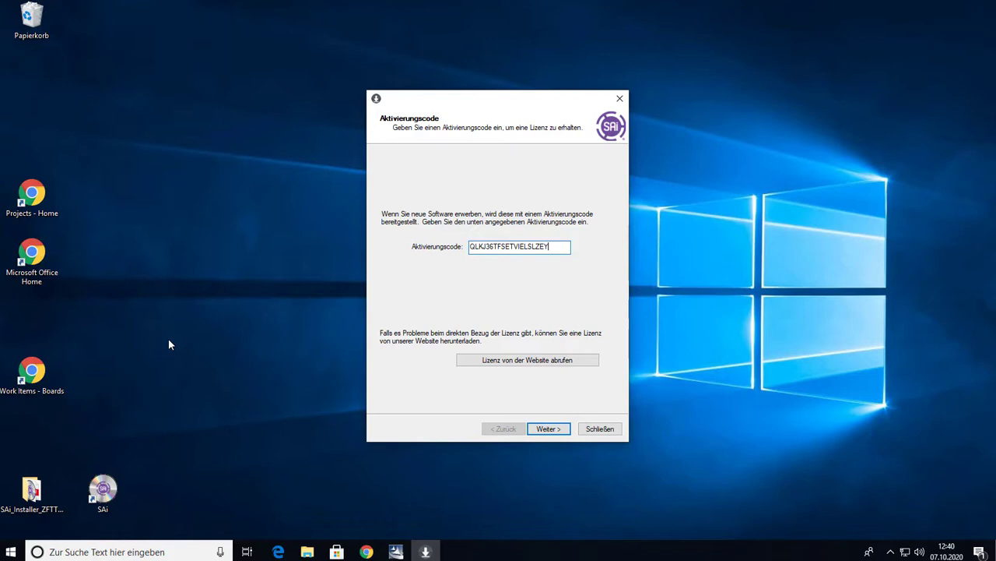
{"action": "left_click", "coordinate": [550, 429]}
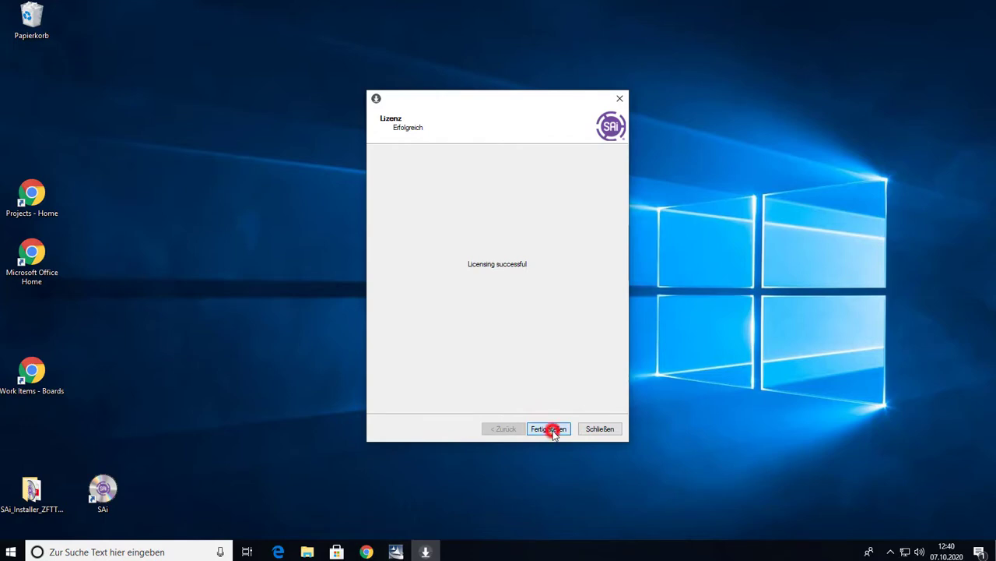
{"action": "left_click", "coordinate": [553, 436]}
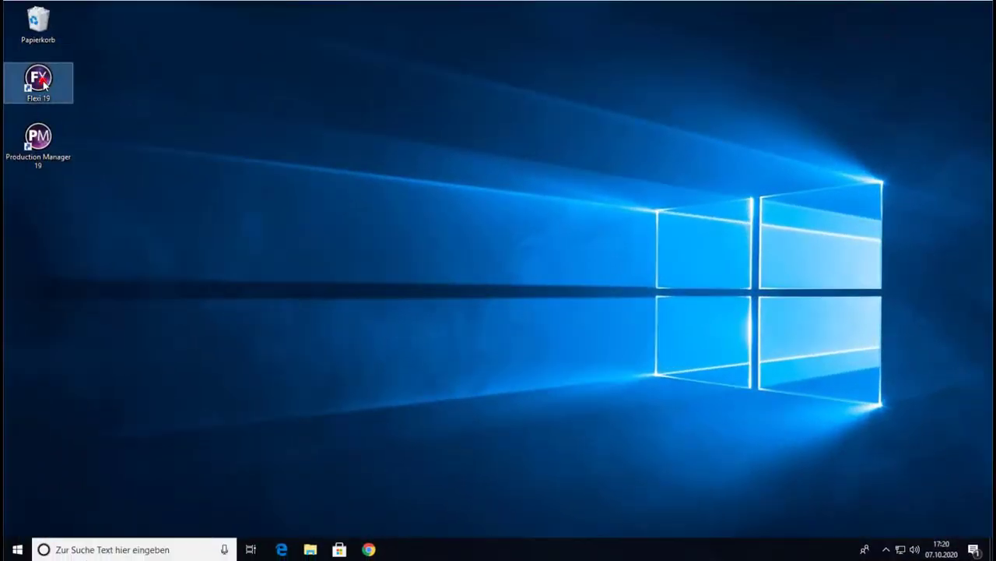
- Launch Flexi 19, add the text "Flexi ist cool!" to the page and enlarge it proportionally to about 68.5 × 8 cm
{"action": "double_click", "coordinate": [41, 82]}
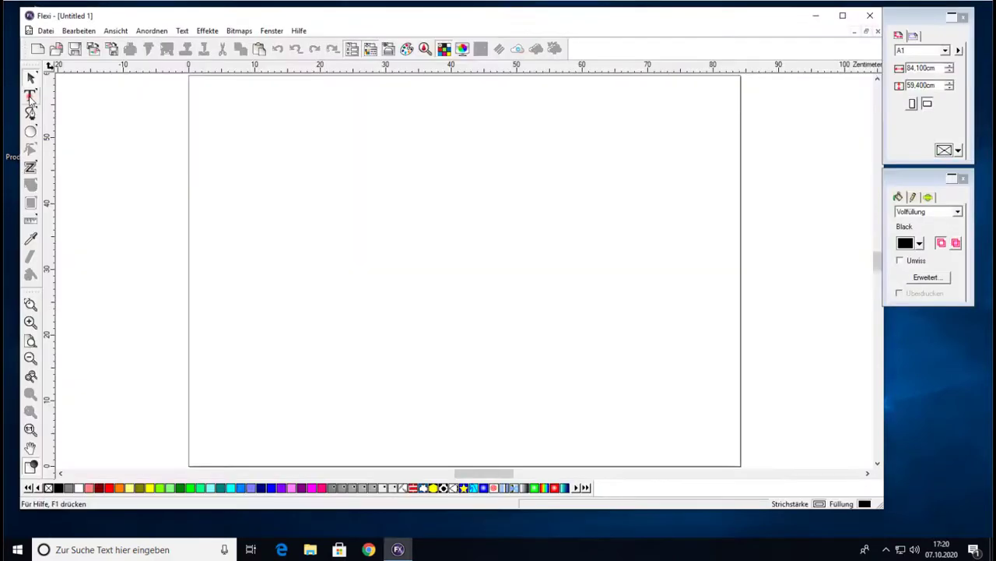
{"action": "left_click", "coordinate": [31, 96]}
{"action": "left_click", "coordinate": [254, 234]}
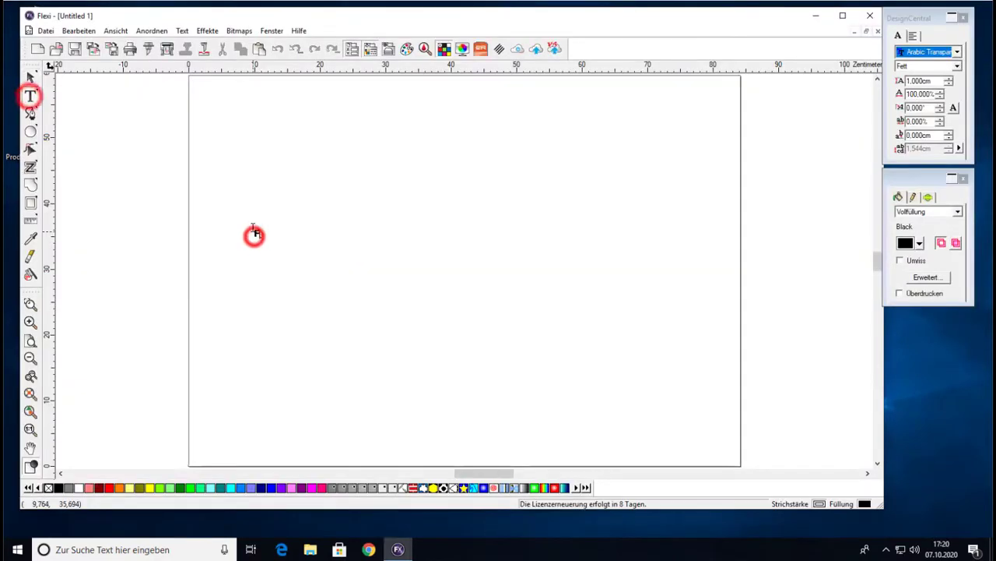
{"action": "type", "text": "Flexi ist cool!"}
{"action": "left_click", "coordinate": [31, 77]}
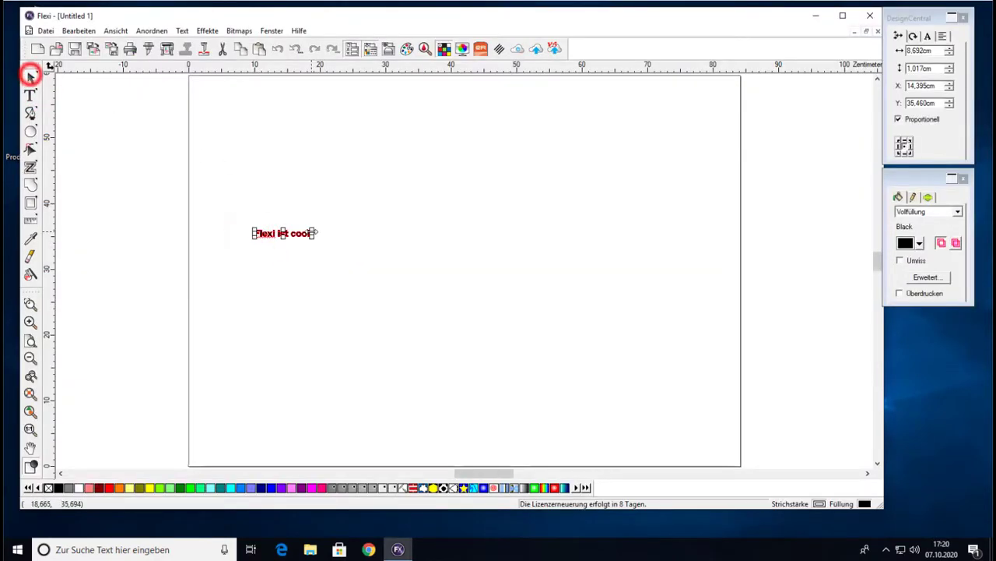
{"action": "left_click_drag", "start_coordinate": [311, 228], "coordinate": [469, 182]}
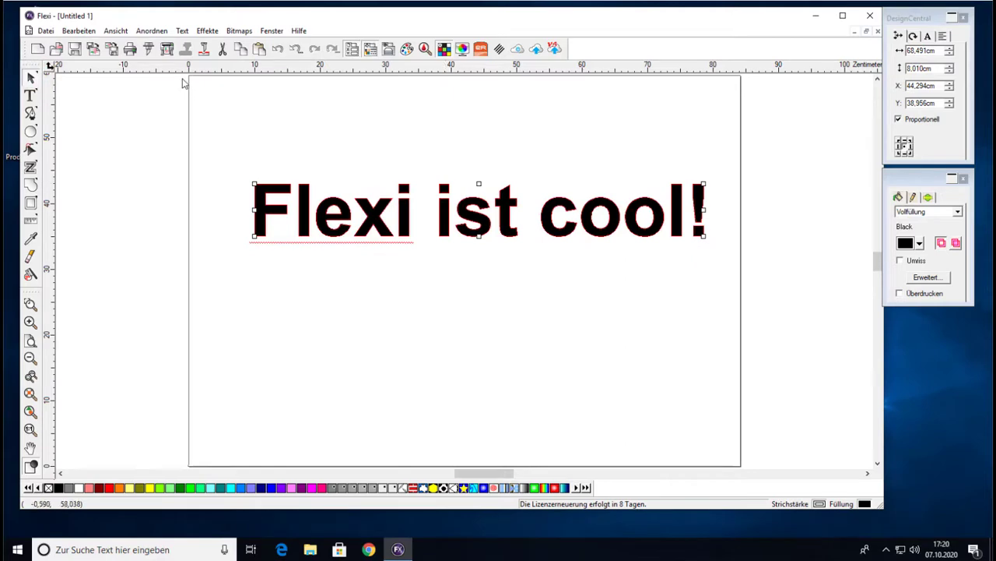